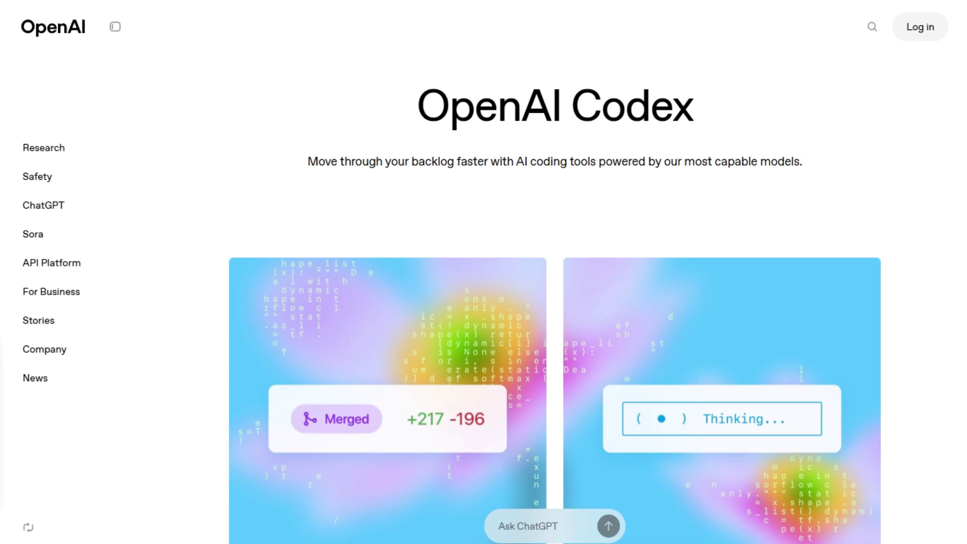
pyautogui.scroll(-5, 554, 302)
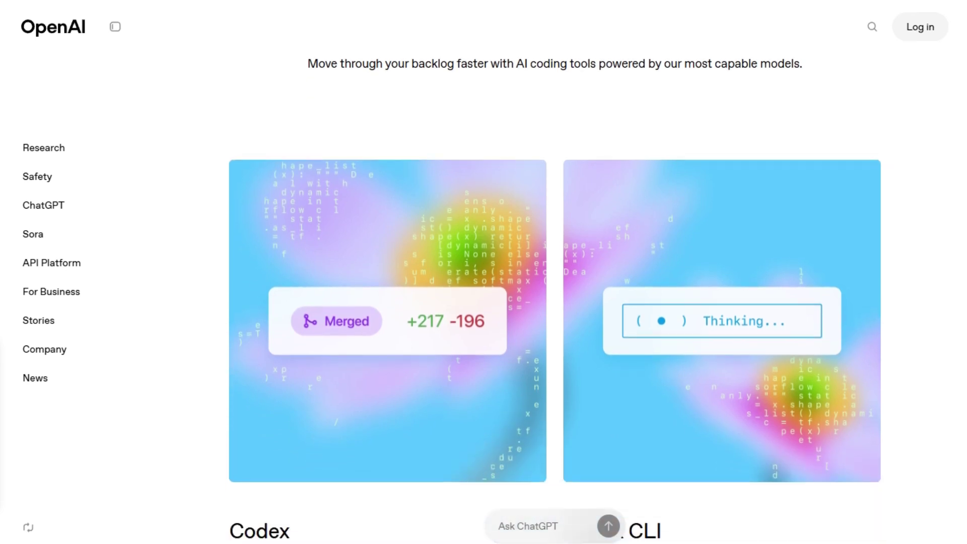
pyautogui.scroll(-3, 555, 302)
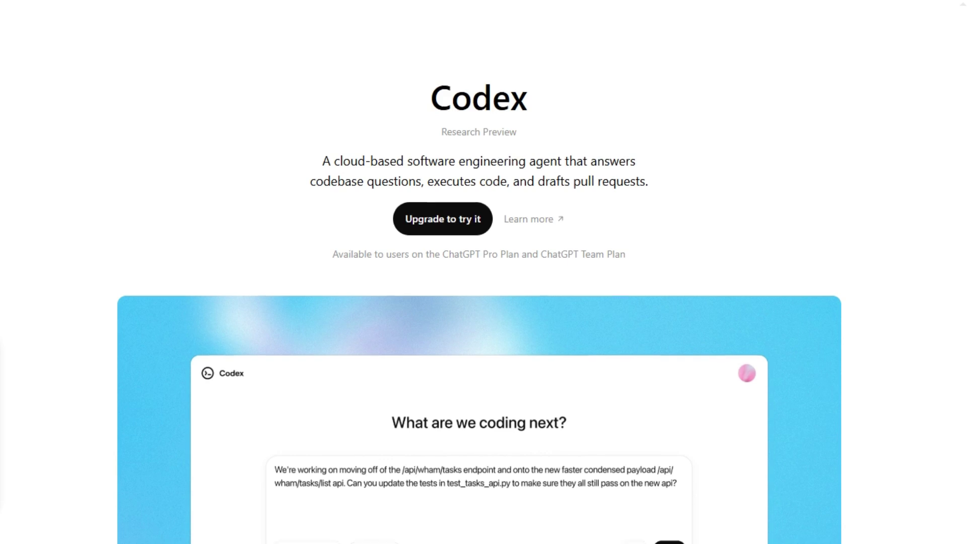
pyautogui.scroll(-4, 479, 302)
pyautogui.scroll(-2, 479, 302)
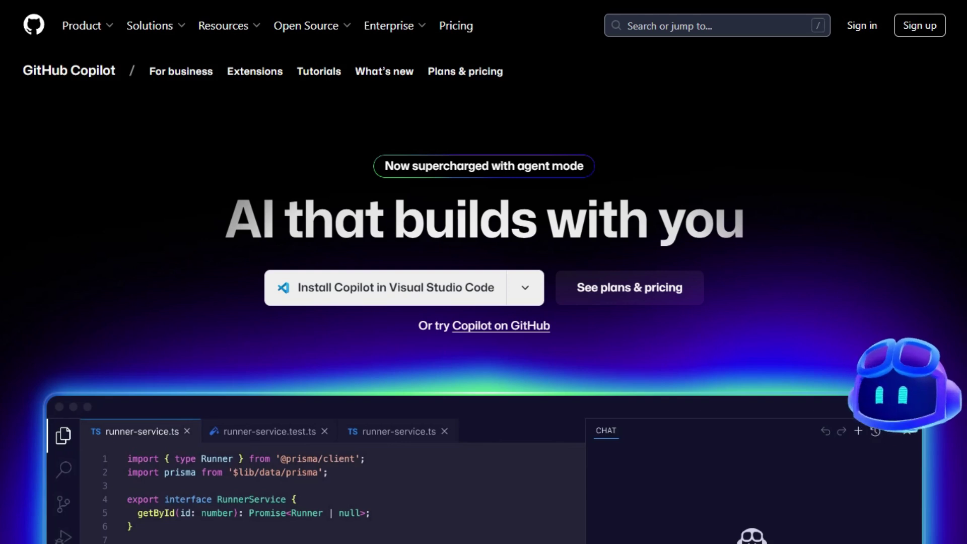
pyautogui.scroll(-2, 484, 303)
pyautogui.scroll(-3, 483, 302)
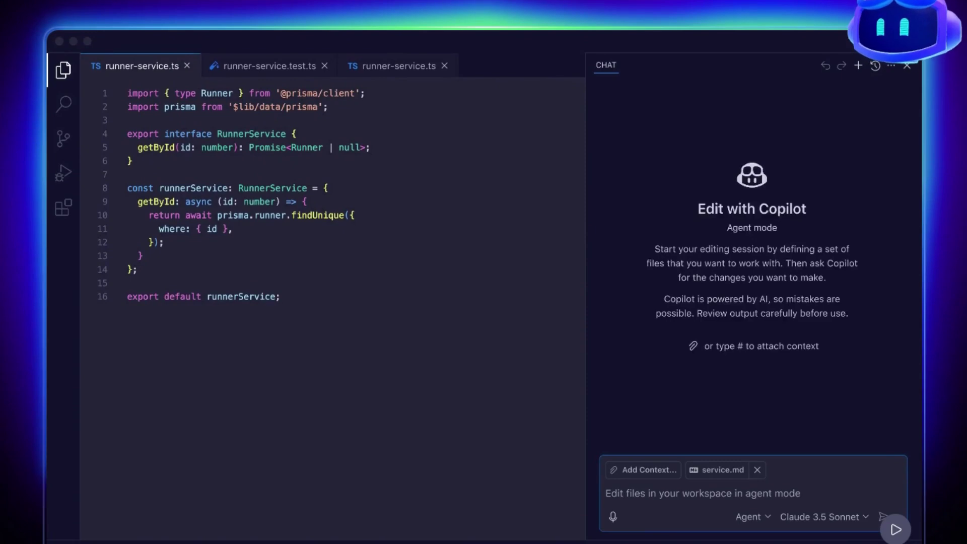
pyautogui.scroll(-3, 483, 302)
pyautogui.scroll(-3, 483, 303)
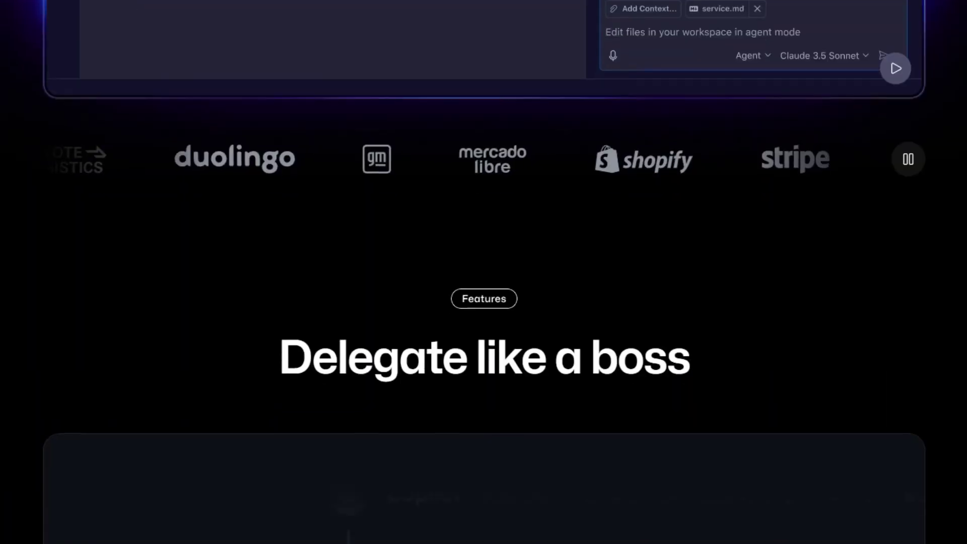
pyautogui.scroll(-3, 484, 303)
pyautogui.scroll(-3, 483, 302)
pyautogui.scroll(-1, 484, 302)
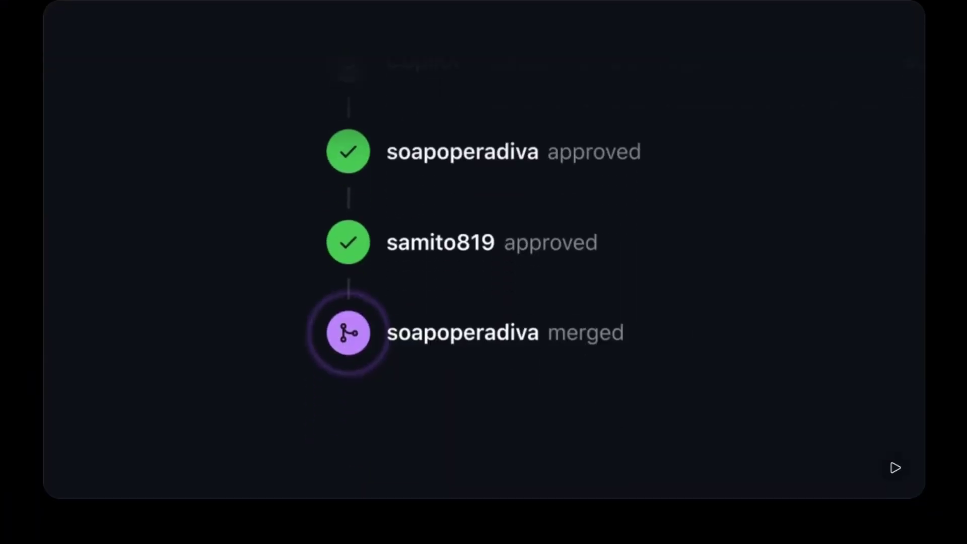
pyautogui.scroll(-3, 484, 302)
pyautogui.scroll(-3, 484, 302)
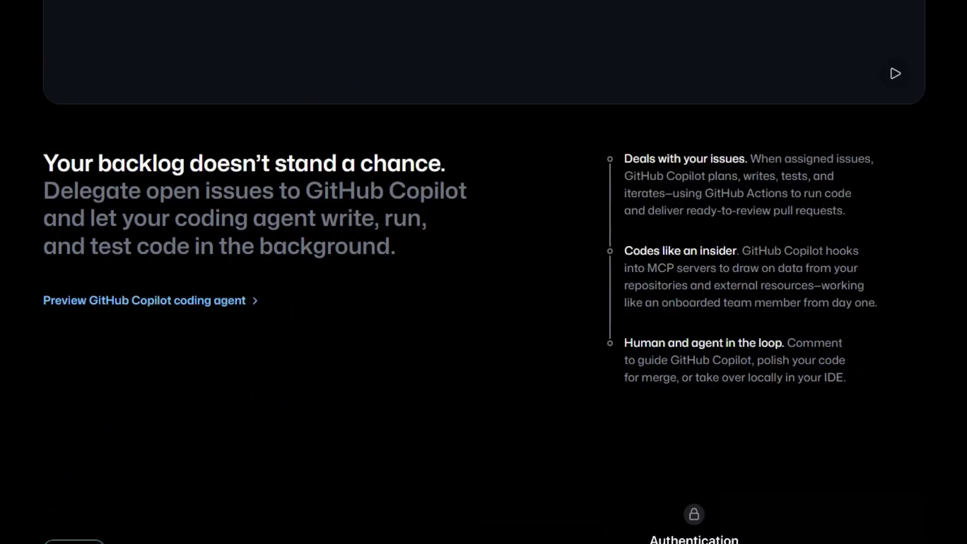
pyautogui.scroll(-3, 484, 302)
pyautogui.scroll(-3, 484, 302)
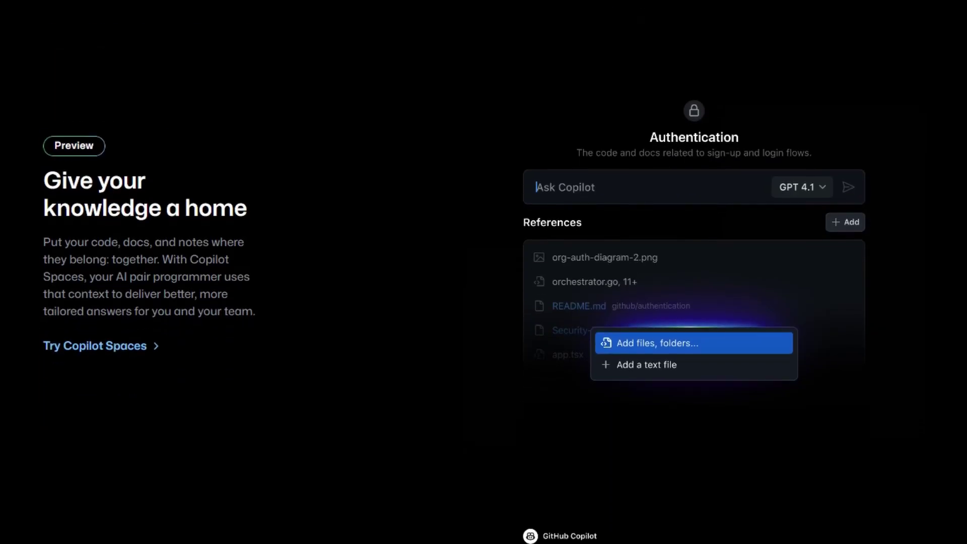
pyautogui.scroll(-3, 484, 303)
pyautogui.scroll(-3, 484, 302)
pyautogui.scroll(-3, 484, 303)
pyautogui.scroll(-2, 484, 303)
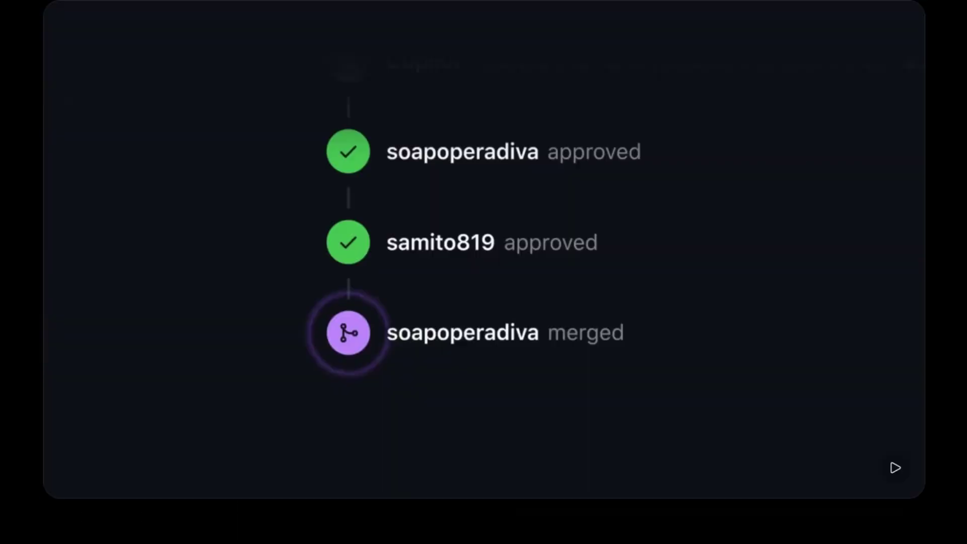
pyautogui.scroll(-3, 483, 303)
pyautogui.scroll(-3, 483, 302)
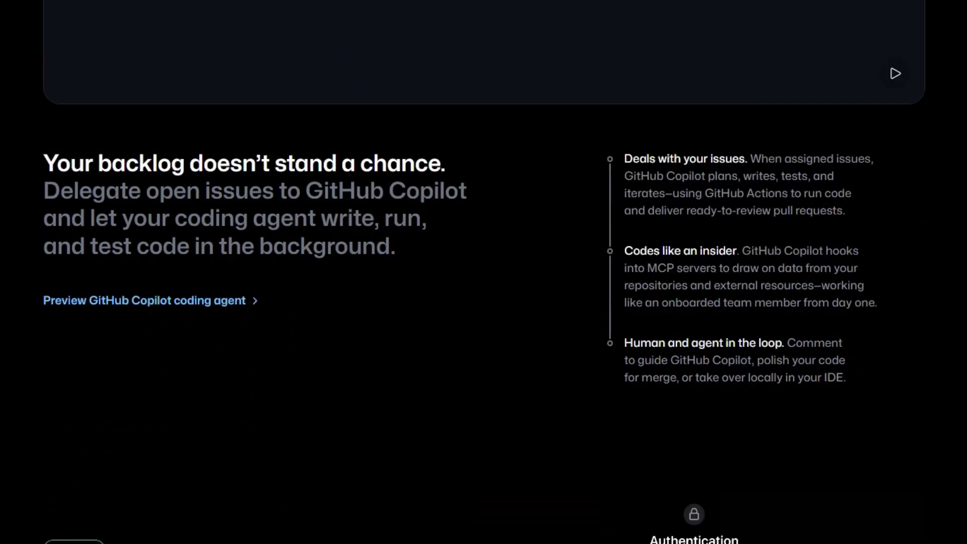
pyautogui.scroll(-3, 484, 302)
pyautogui.scroll(-3, 484, 302)
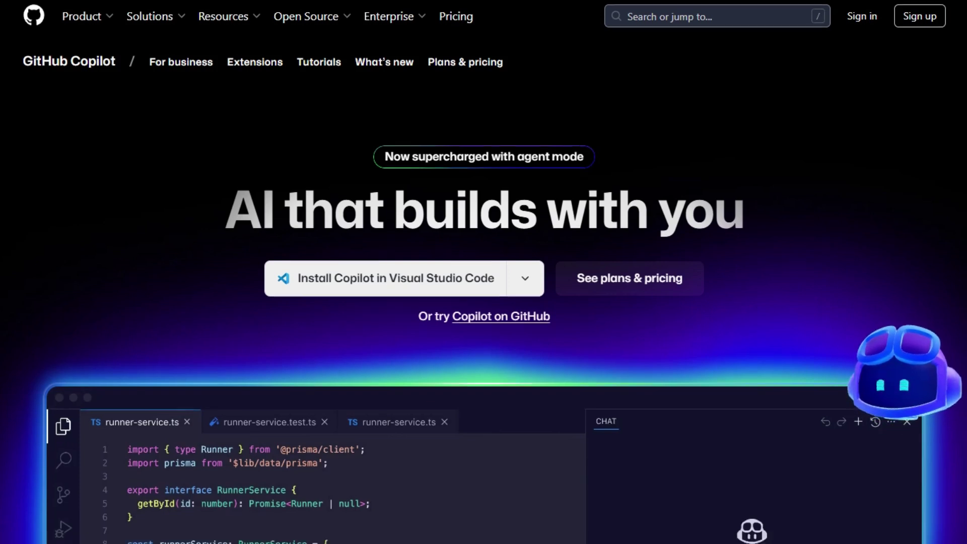
pyautogui.scroll(-4, 484, 302)
pyautogui.scroll(-2, 484, 303)
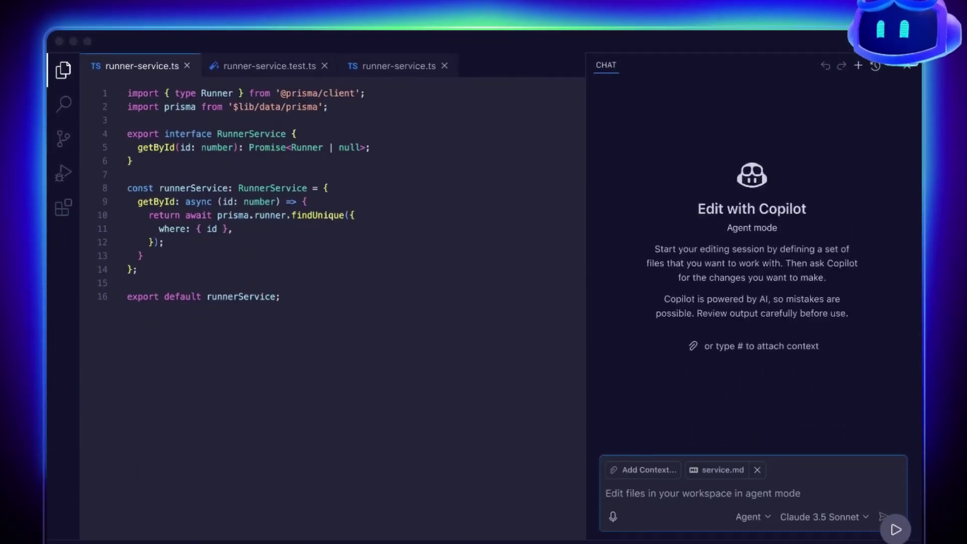